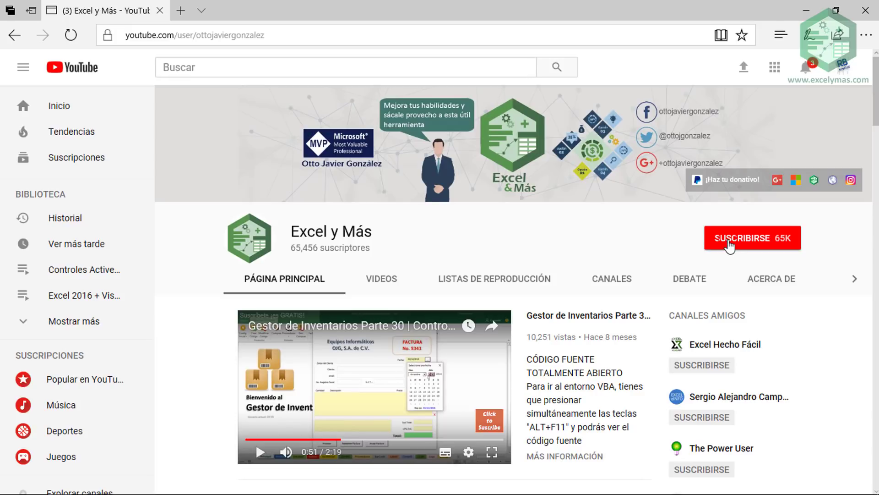
Subscribe to the Excel y Más YouTube channel and enable all its notifications.
click(730, 247)
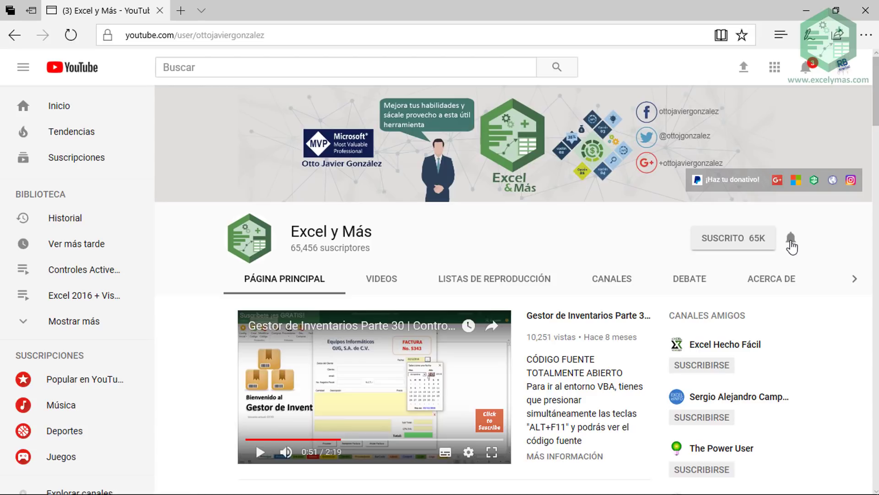
click(791, 239)
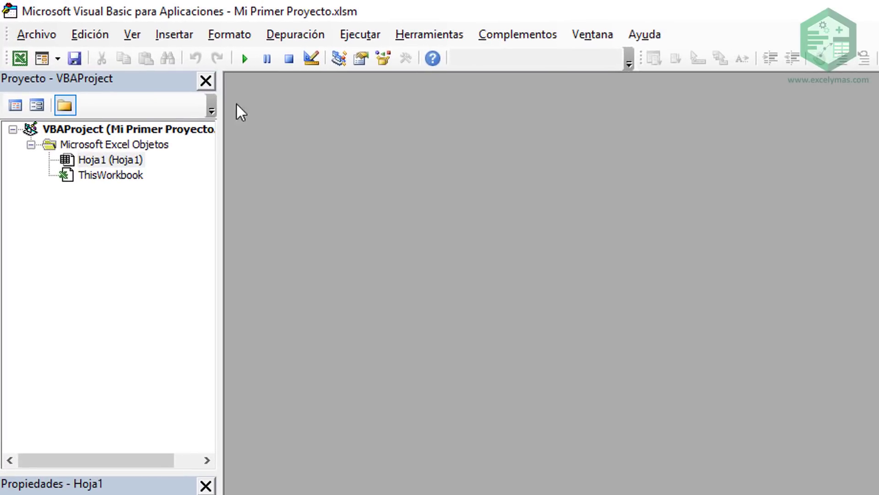
Insert a new standard module, Módulo1, and select it under Módulos to show its properties.
click(185, 35)
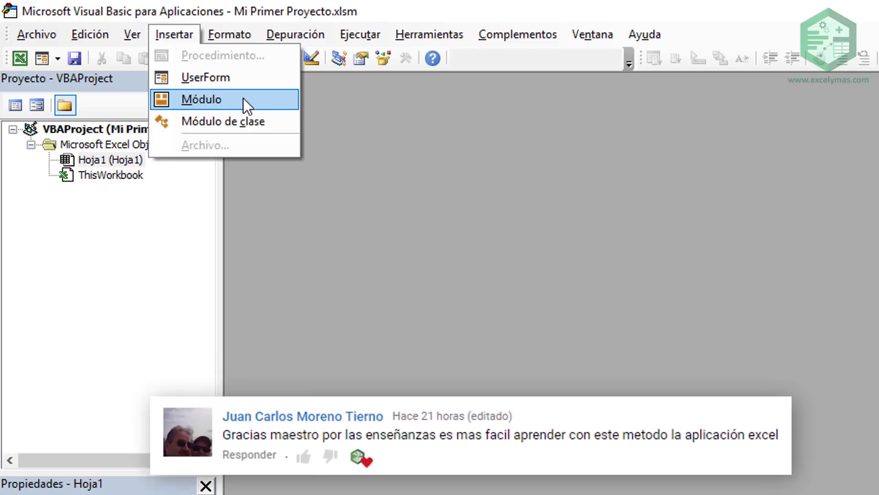
click(243, 98)
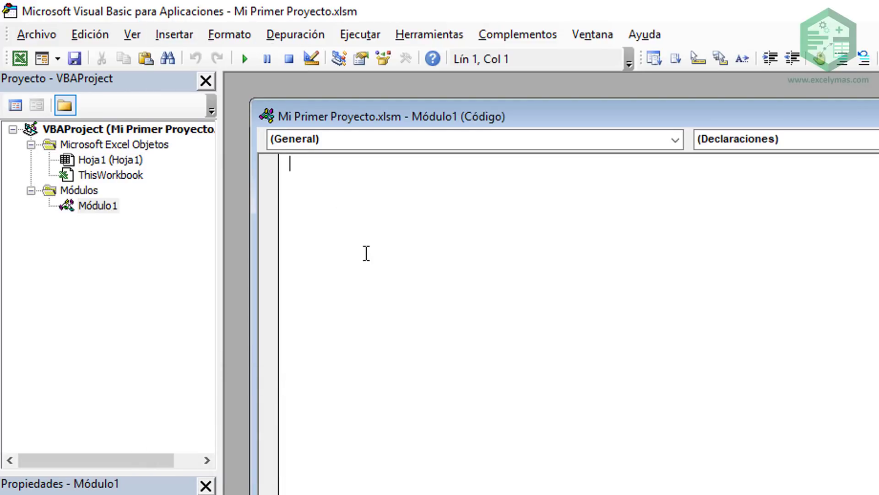
click(94, 191)
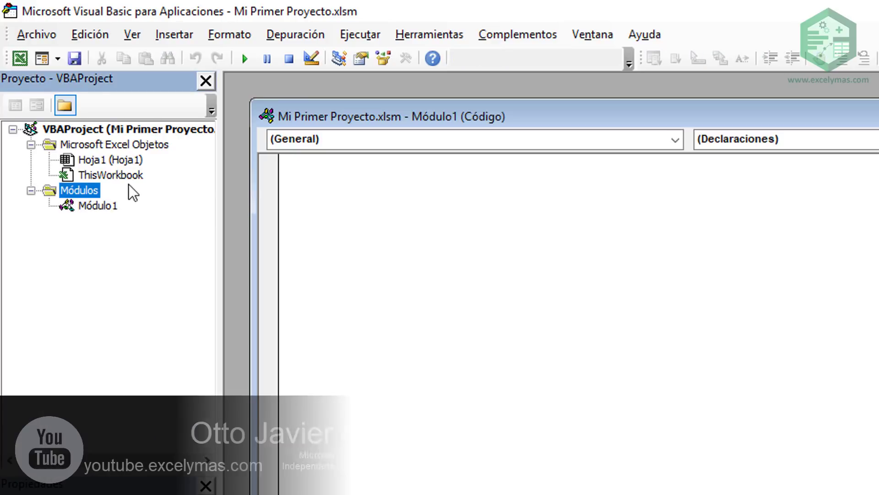
click(108, 208)
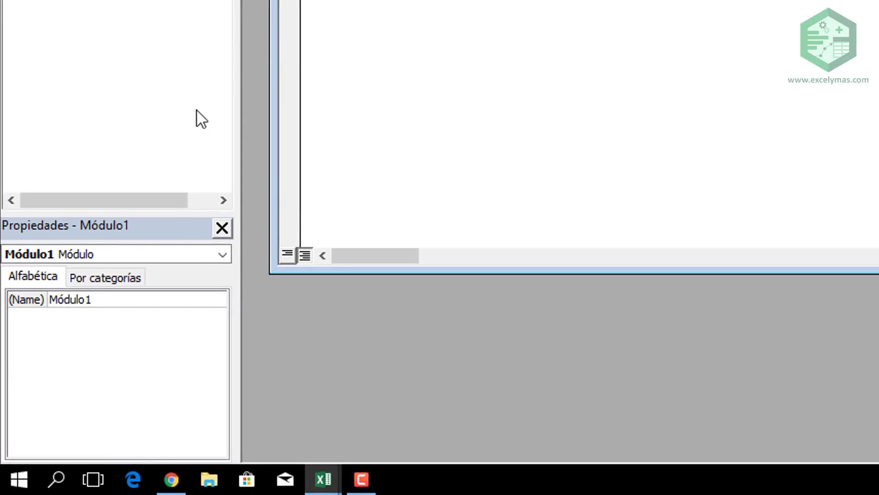
Rename Módulo1 to 'Procedimientos' through its (Name) property.
click(23, 300)
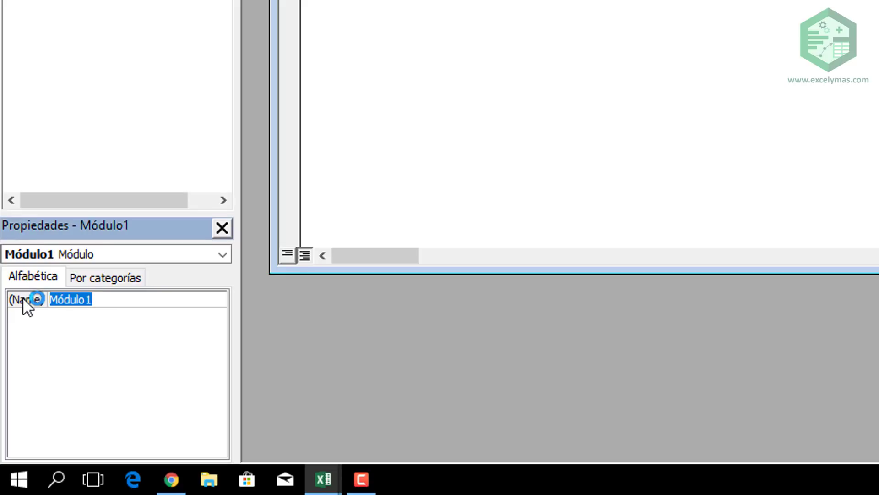
text(Pr)
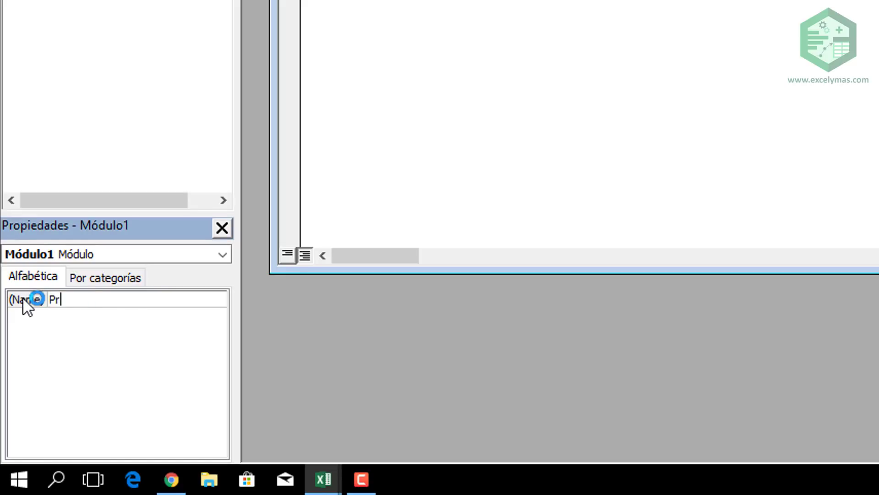
text(ocedimientos)
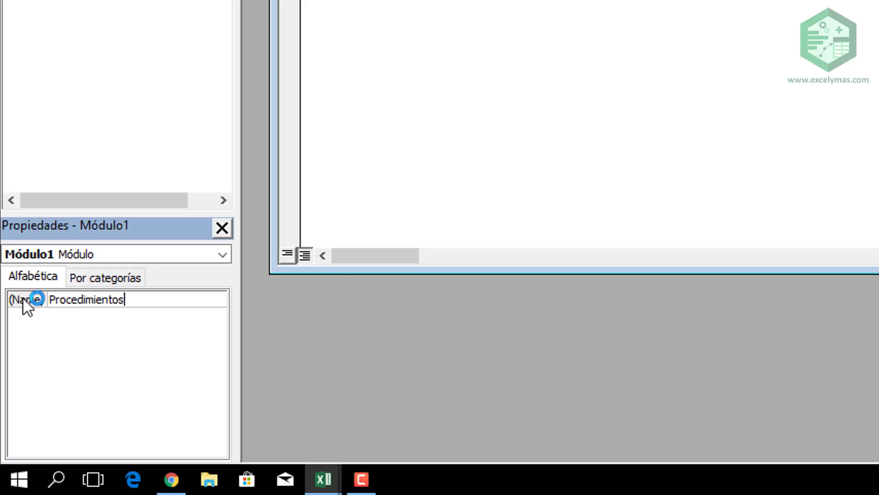
key(Return)
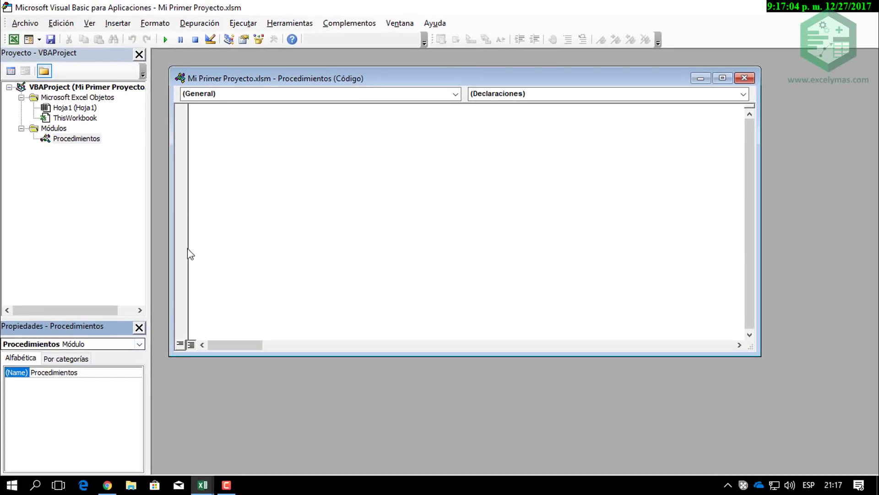
Write Sub Test1 containing the indented line msgBox "Hola mundo".
click(192, 112)
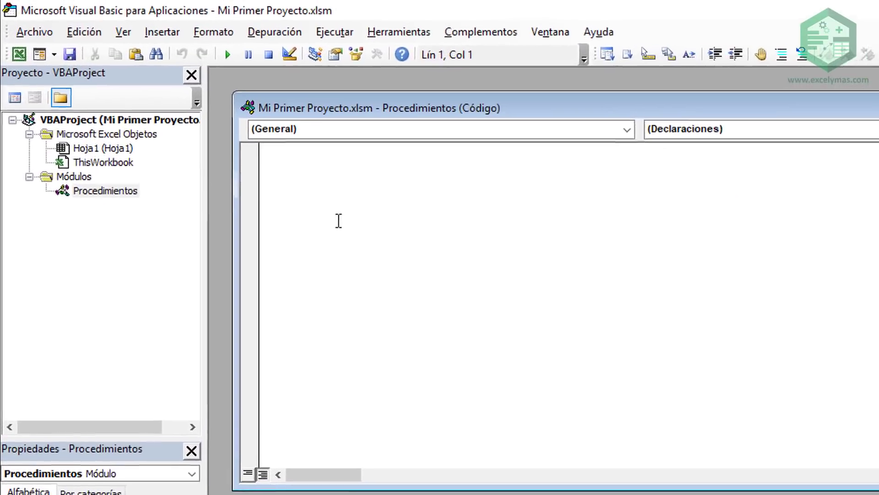
text(sub)
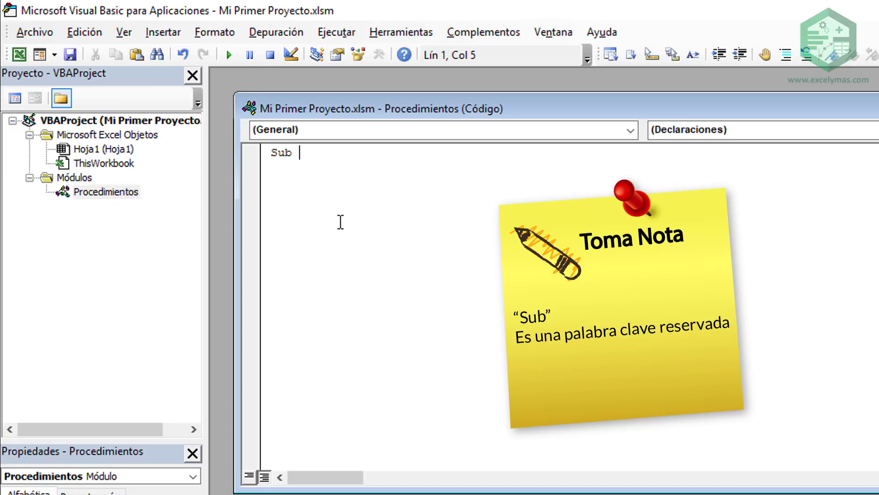
text(Test)
text(1)
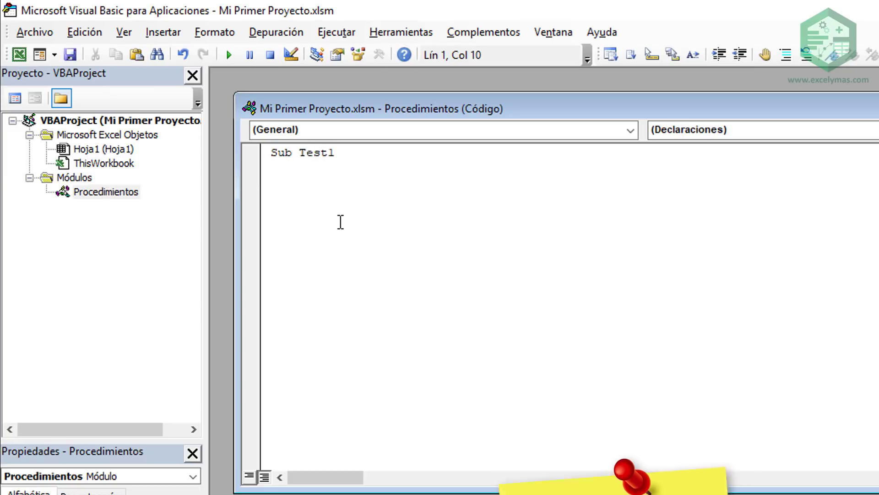
key(Return)
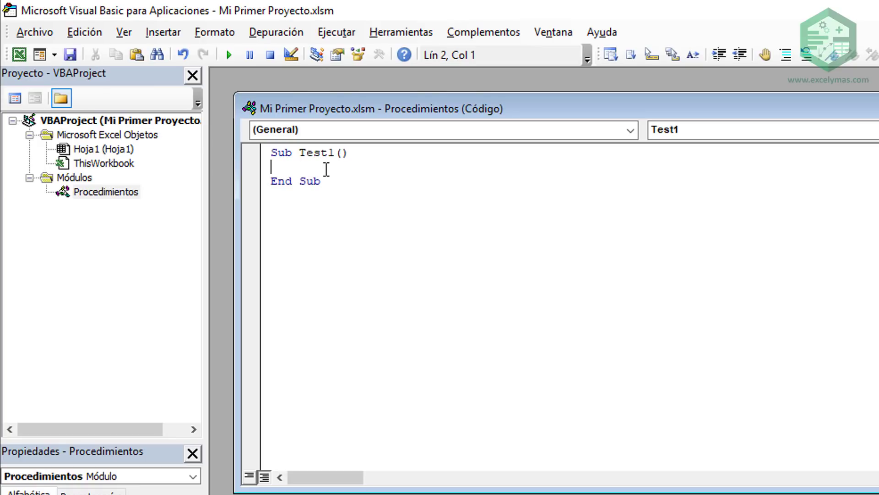
key(Tab)
text(ms)
text(gBox)
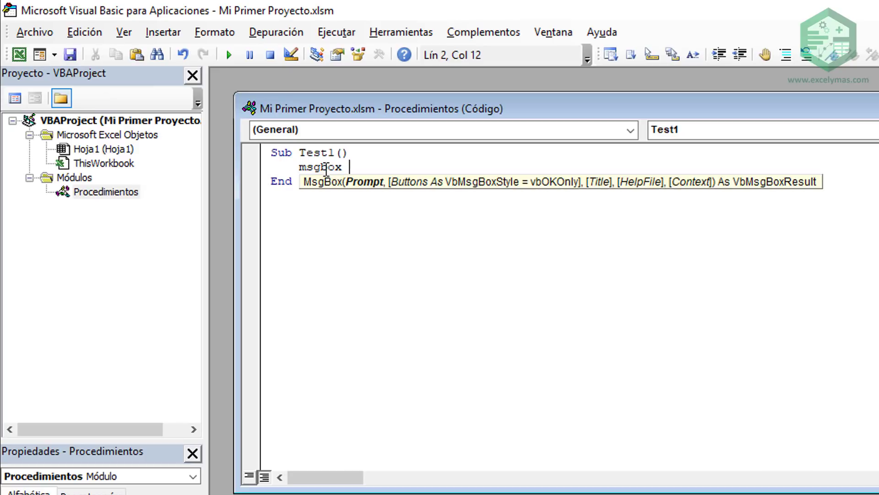
text("Ho)
text(la mundo")
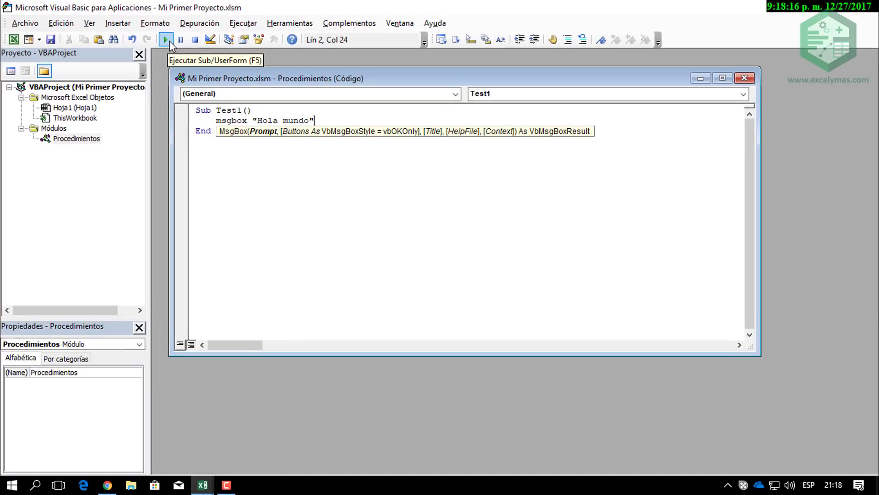
Run Test1 and acknowledge its 'Hola mundo' message box with Aceptar.
click(169, 41)
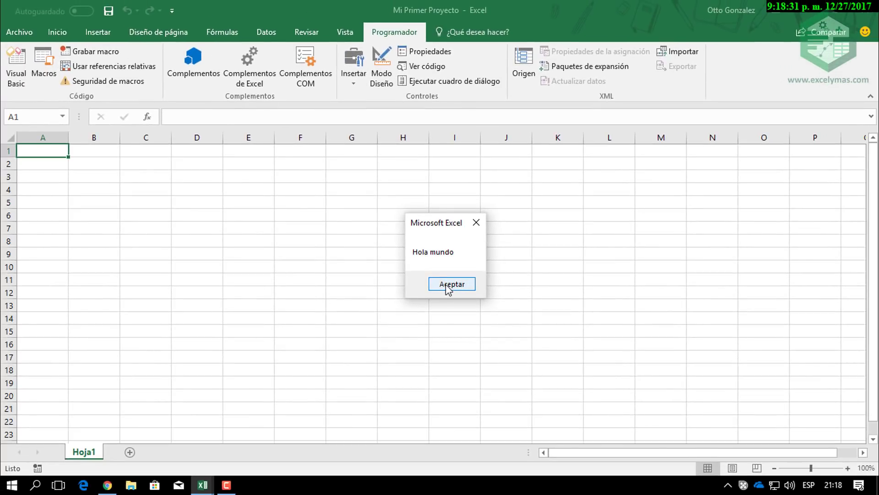
click(446, 284)
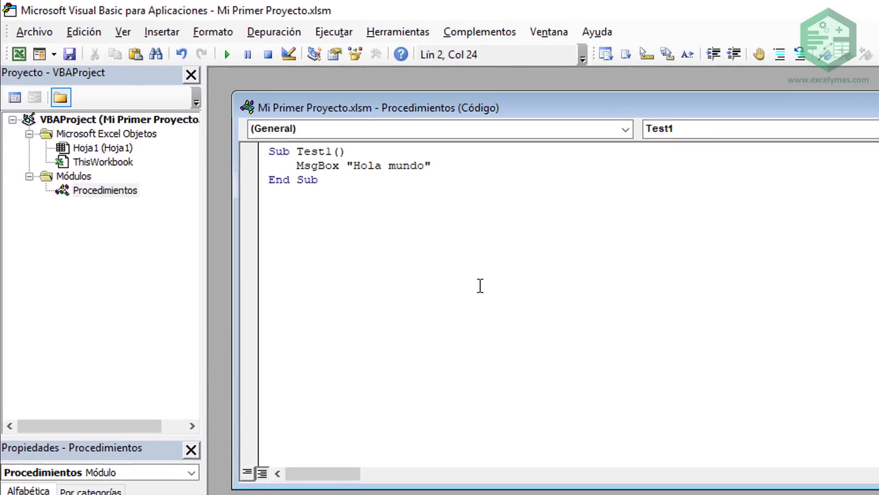
Add an empty indented Sub Test2 below Test1, then restore the editor so Excel shows behind.
click(344, 183)
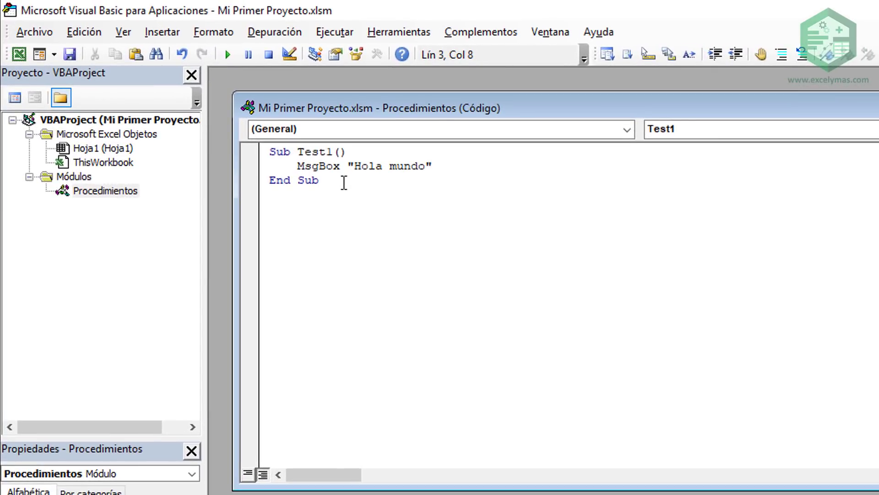
key(Return)
key(Return)
text(S)
text(ub )
text(Test)
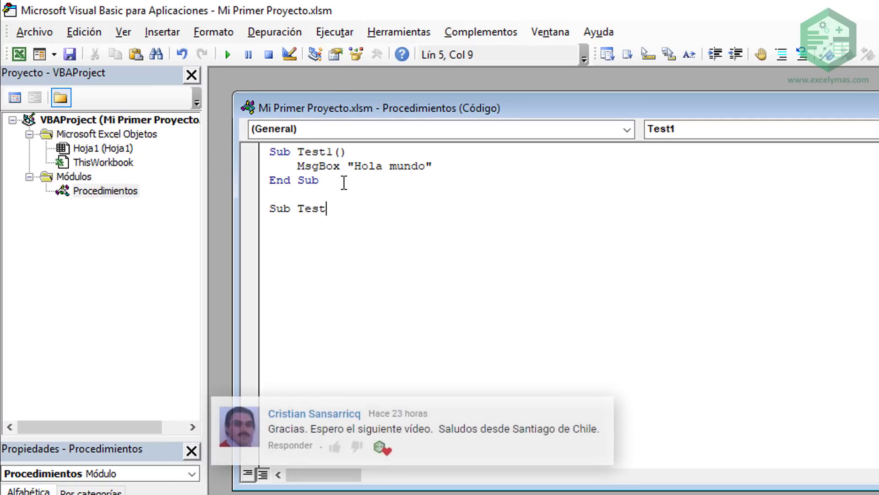
text(2)
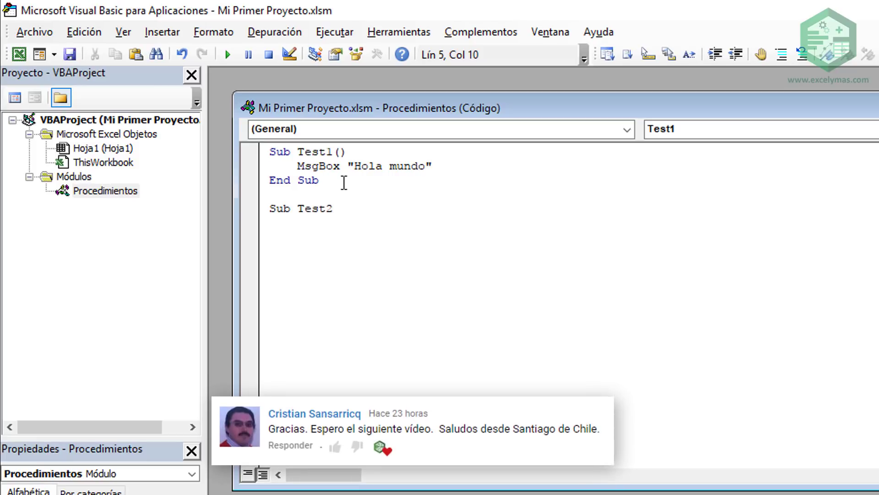
key(Return)
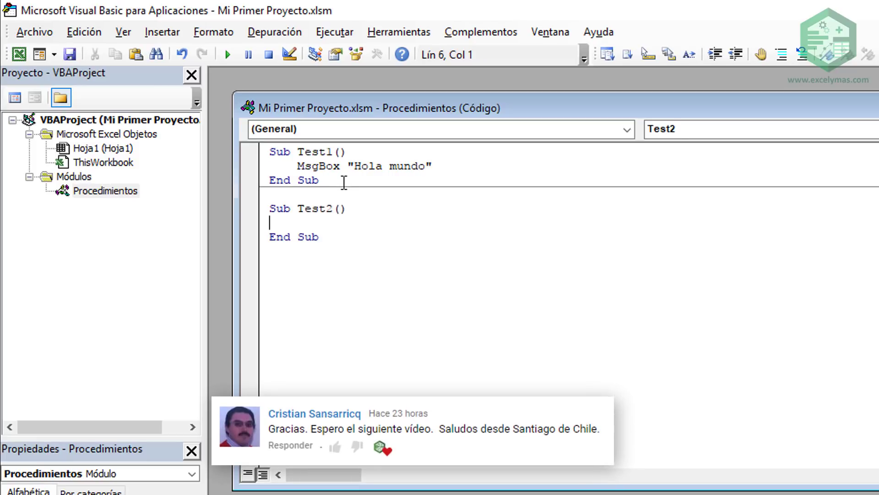
key(Tab)
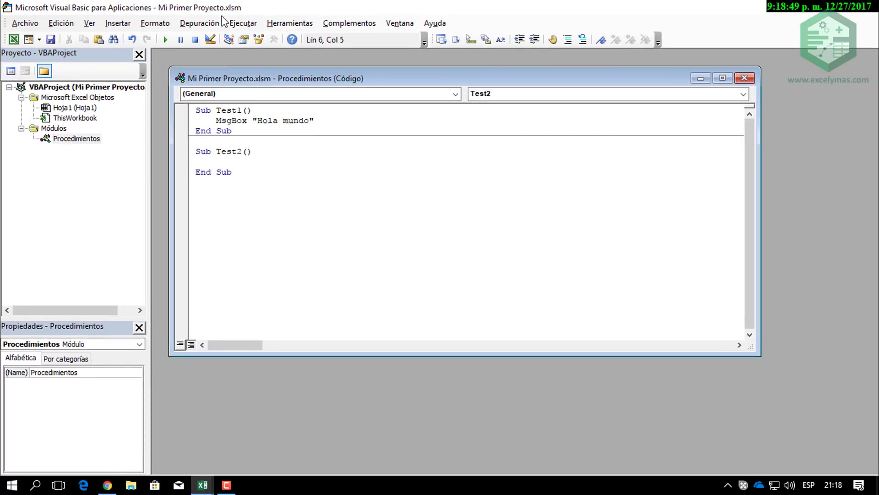
double_click(281, 6)
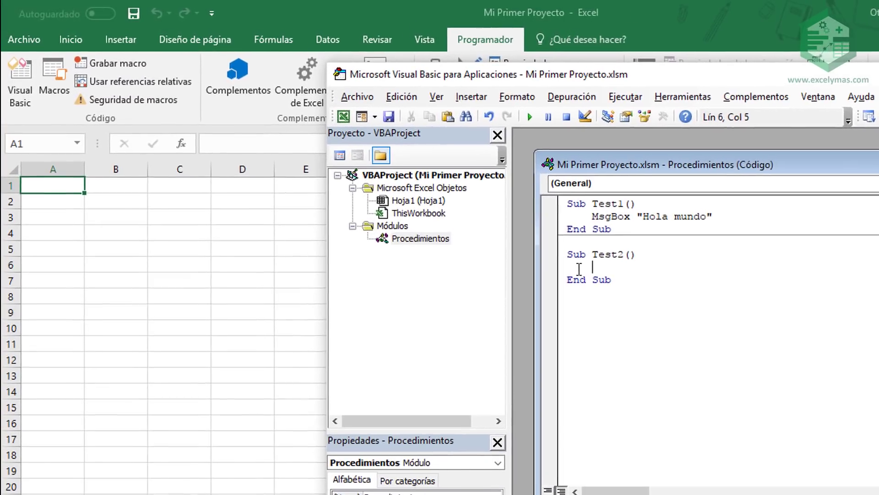
Write Hoja1.Range("A1") = "Hola mundo" in Test2 and run it to fill cell A1.
text(hoja)
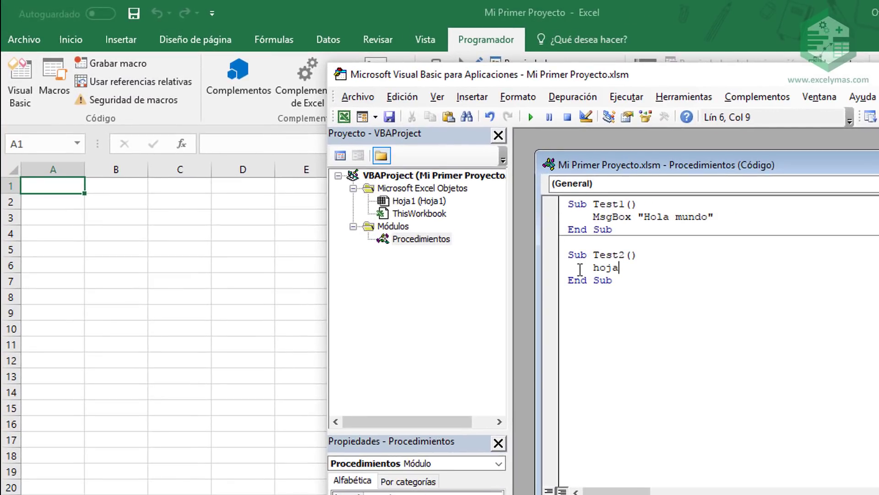
text(l)
text(.)
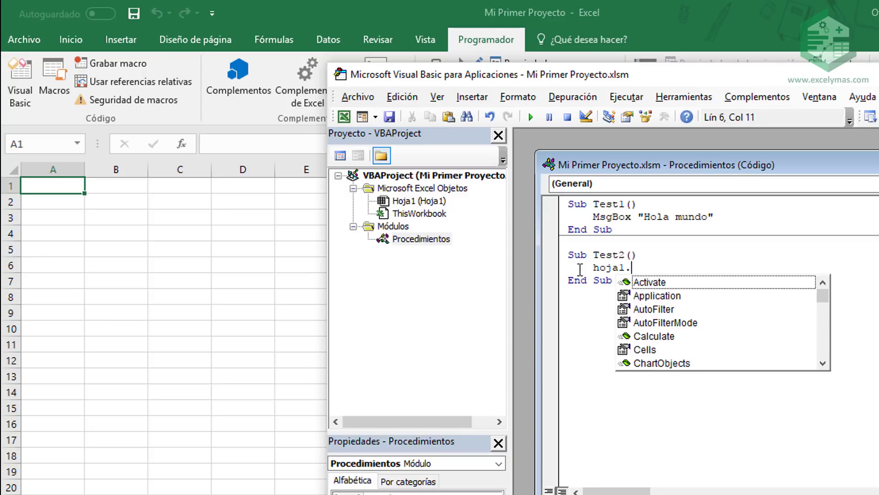
text(range)
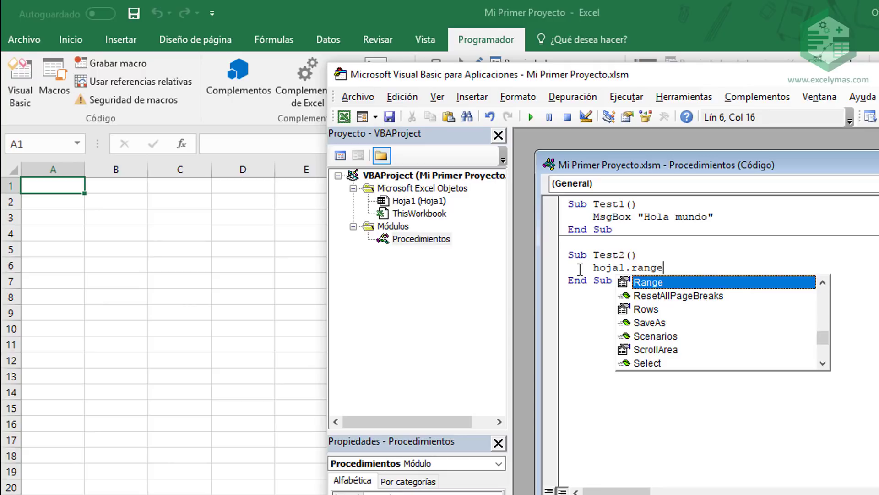
key(Escape)
text(()
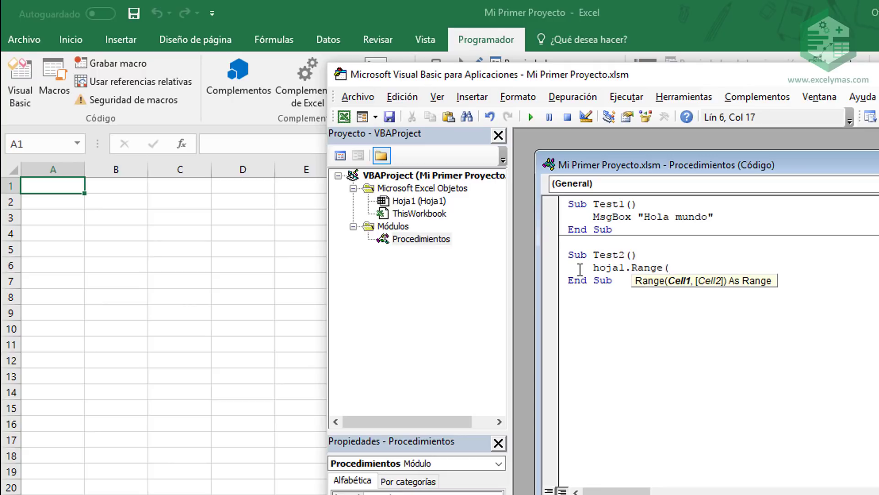
text(")
text(A1)
text(")
text())
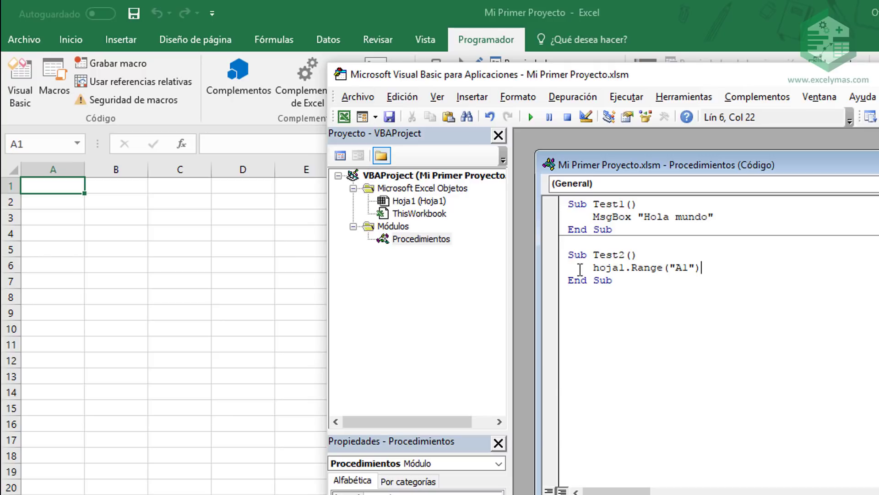
text(=)
text("H)
text(ola mundo)
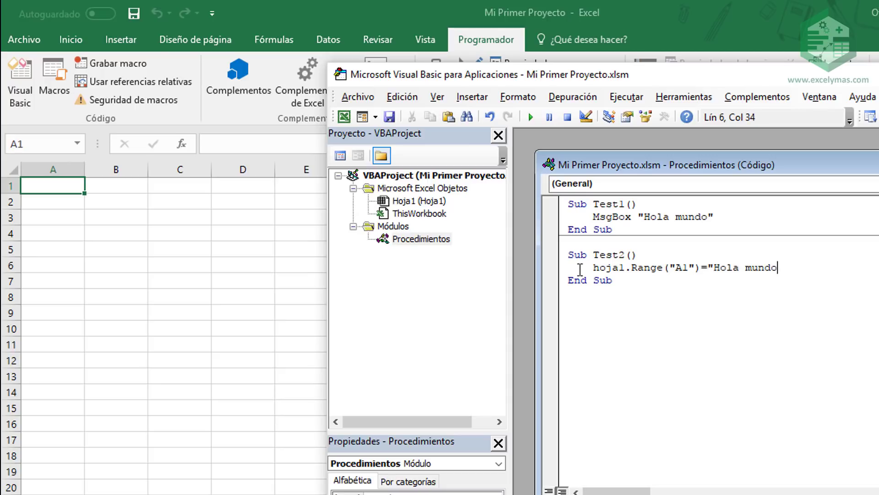
text(")
key(Down)
key(Up)
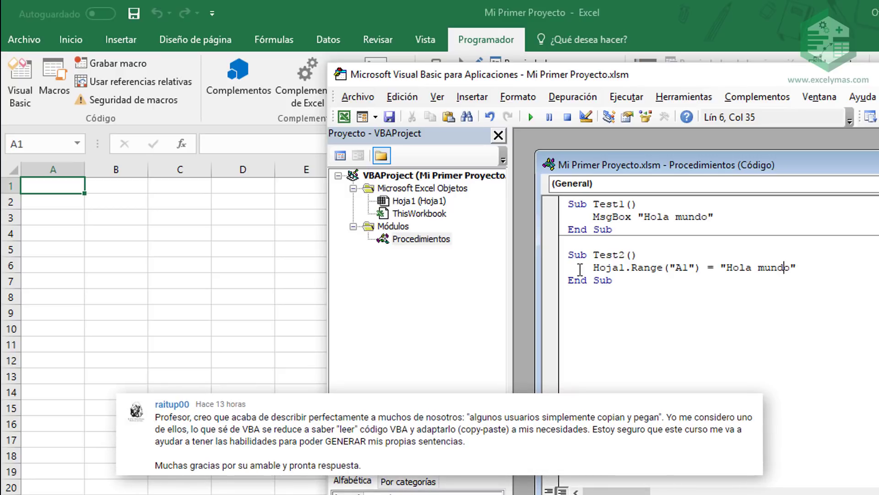
click(529, 118)
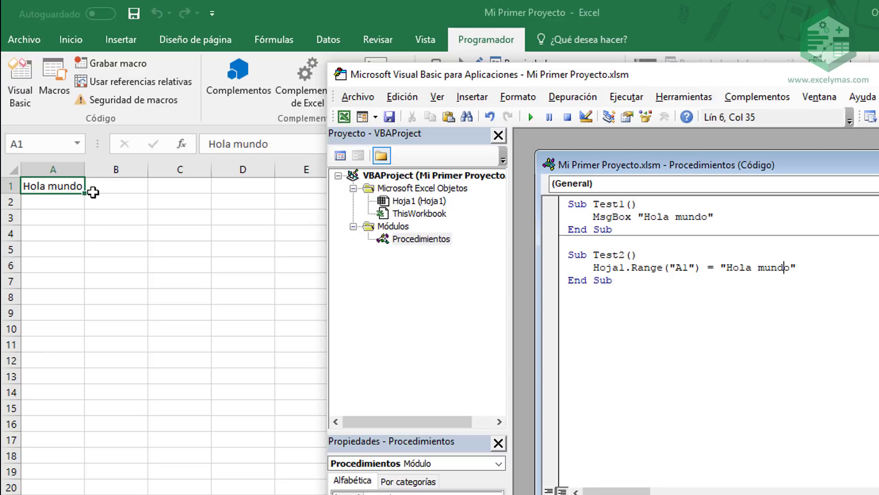
click(633, 284)
Add an empty, indented Sub SumarValores below Test2, with no space in the name.
key(Return)
key(Return)
text(S)
text(ub )
text(SumarV)
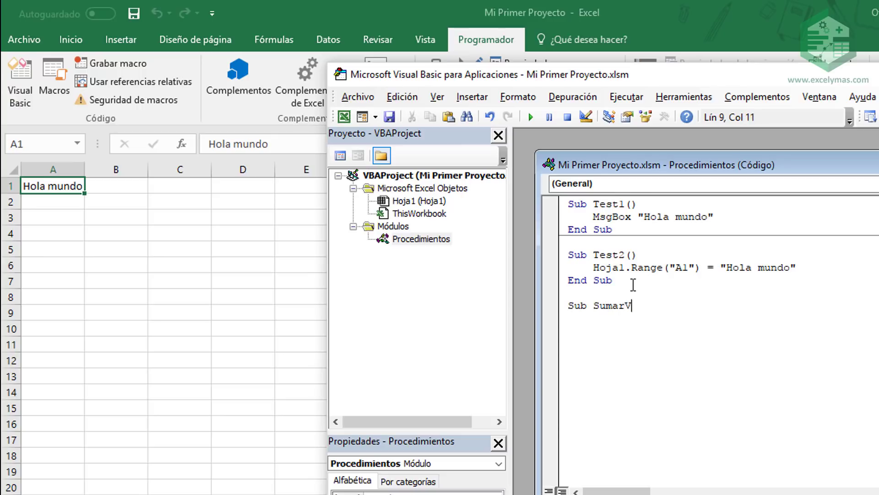
text(alores)
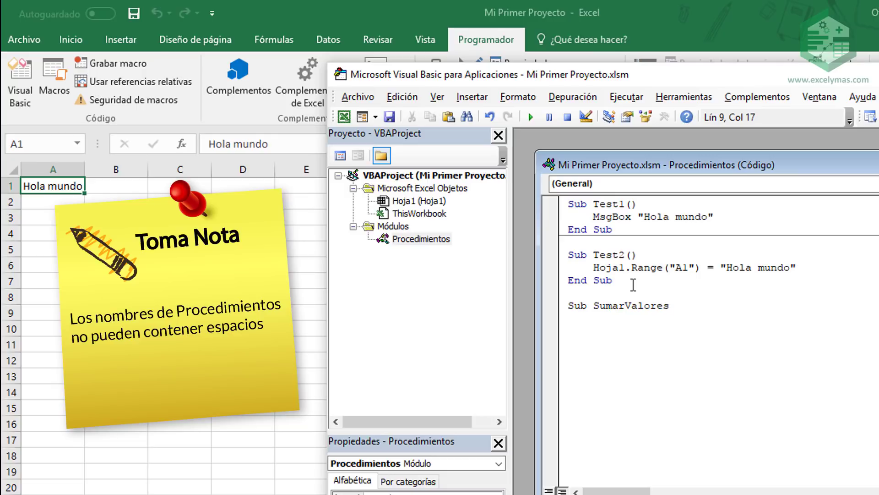
key(Left)
key(Left)
key(Left)
key(Left)
key(Left)
key(Left)
key(Left)
key(BackSpace)
text(_)
key(BackSpace)
key(BackSpace)
key(Right)
key(Right)
key(Right)
key(Right)
key(End)
key(Return)
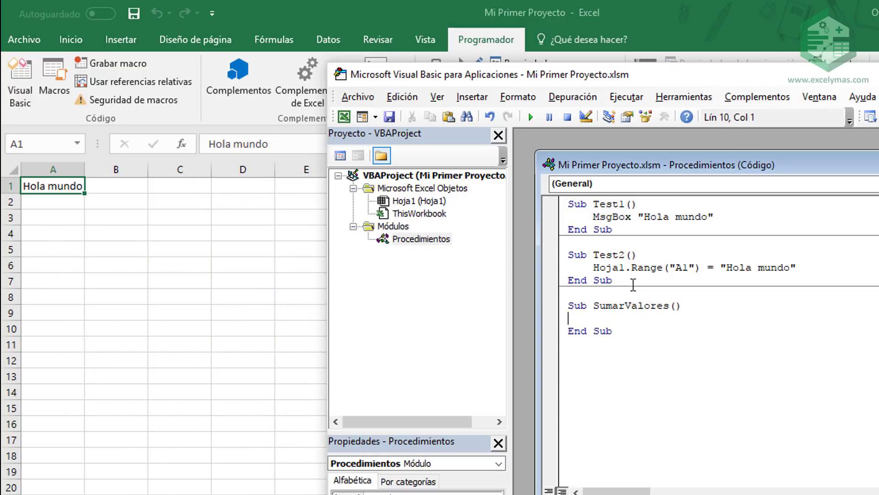
key(Tab)
Select cell A2, then write Hoja1.Range("A2") = 5 + 6 inside SumarValores.
click(60, 201)
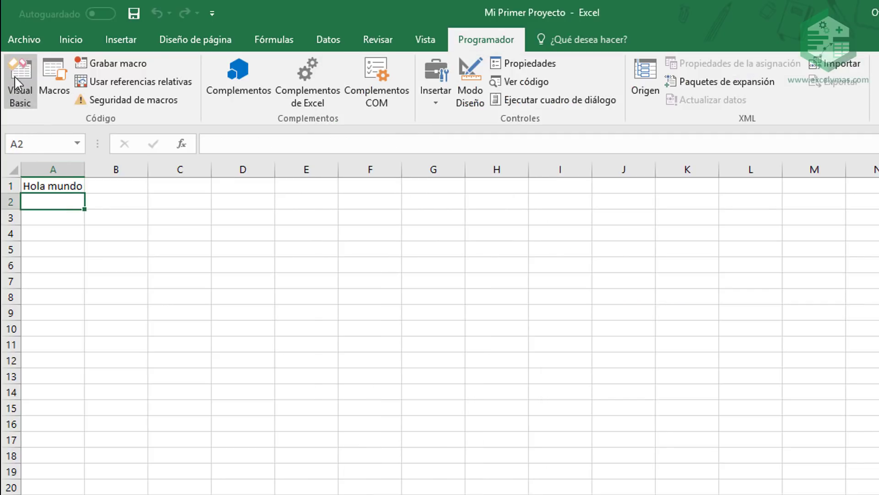
click(23, 79)
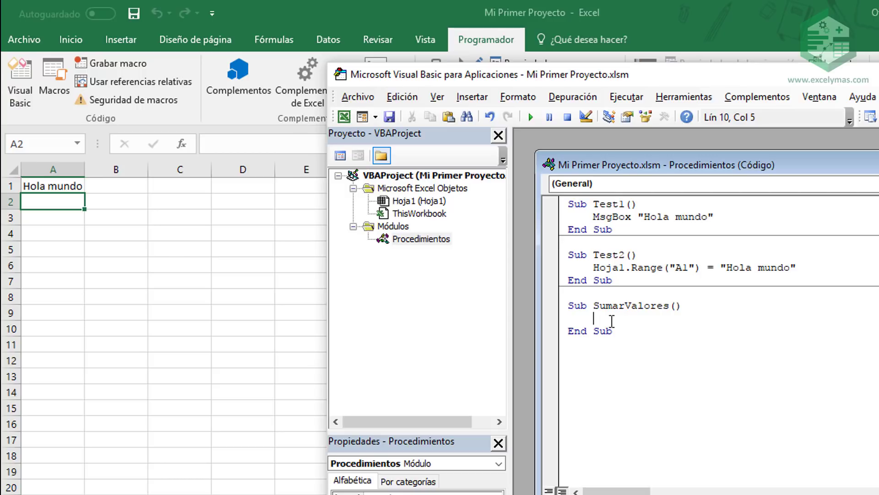
text(hoj)
key(BackSpace)
text(ja1.R)
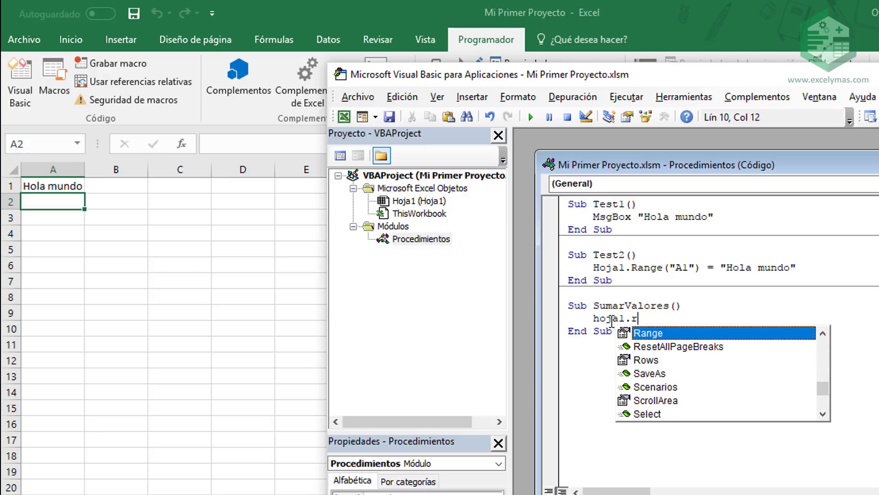
key(Tab)
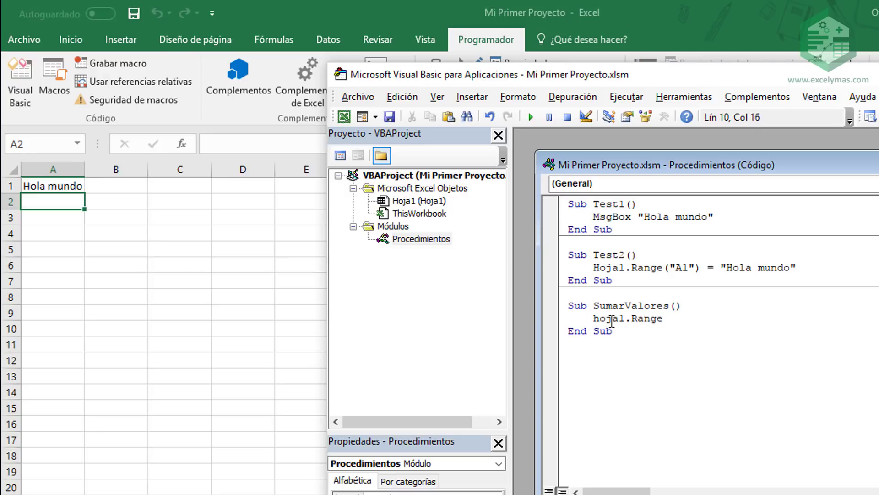
text(("A)
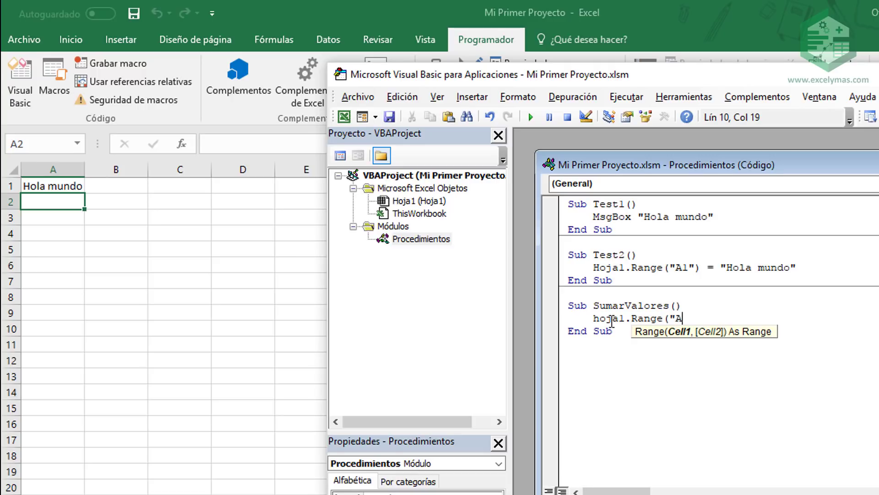
text(2)
text(") )
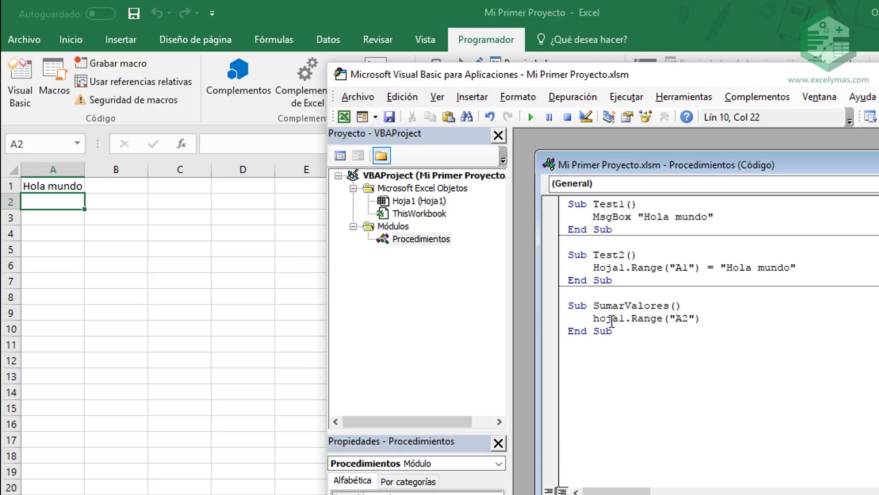
text(=)
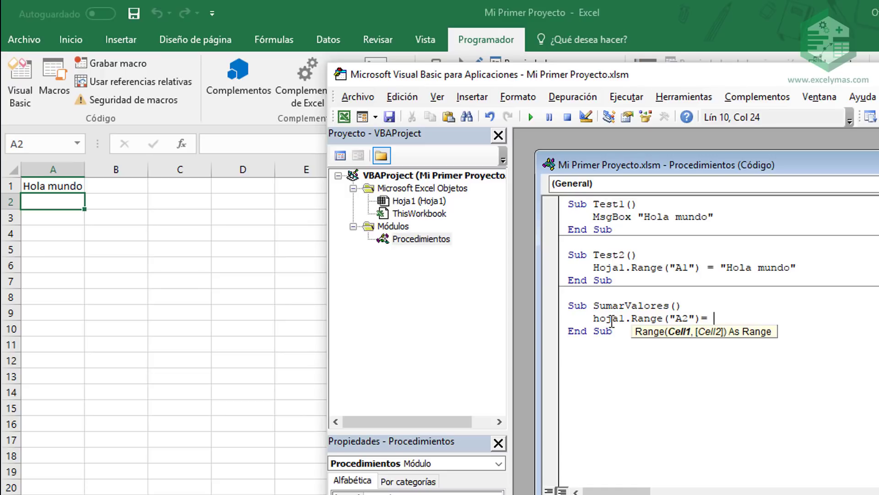
text( 5 + )
text(6)
key(Down)
key(Up)
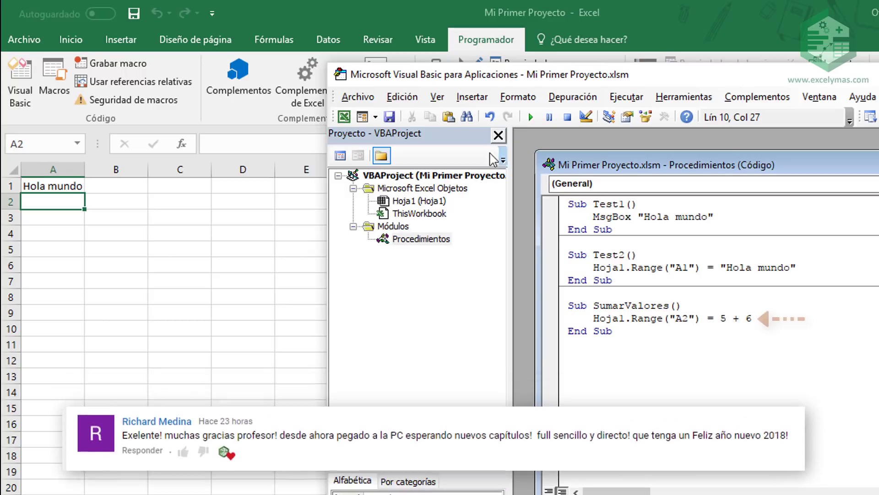
Run SumarValores so cell A2 shows 11.
click(531, 117)
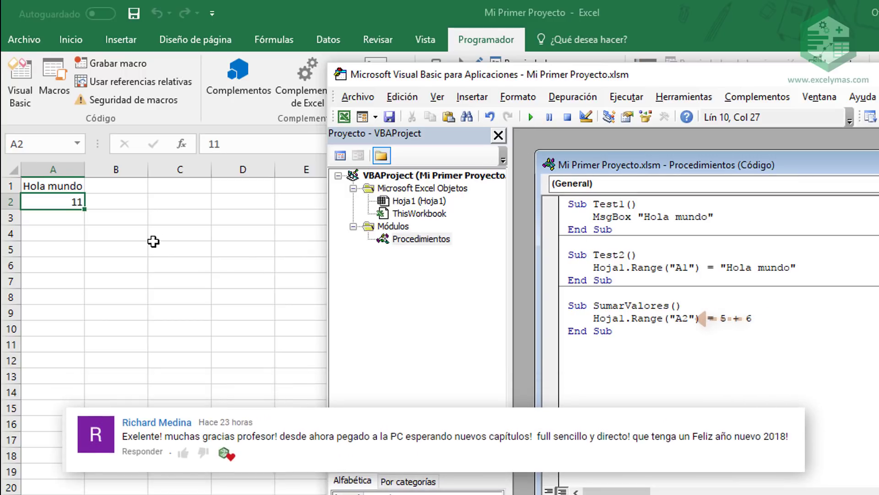